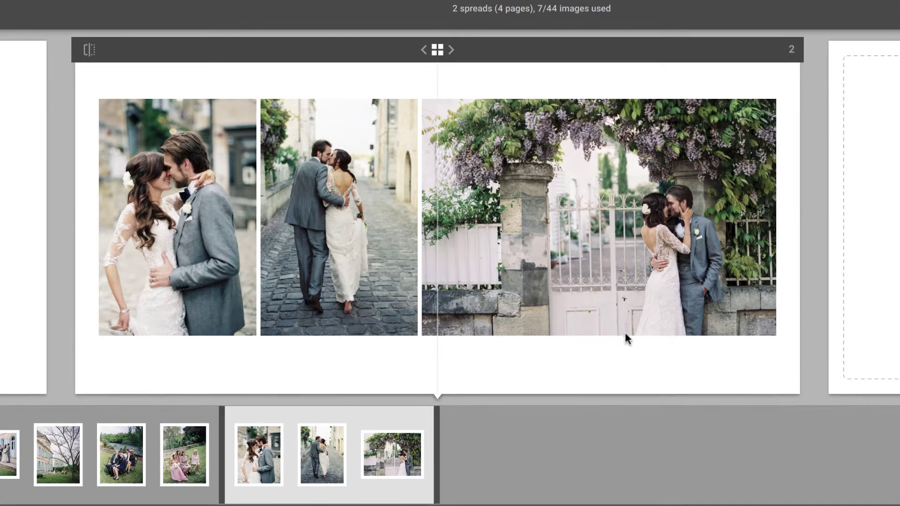
Step: Set the wisteria gate photo as spread 2's full background image
right_click(634, 289)
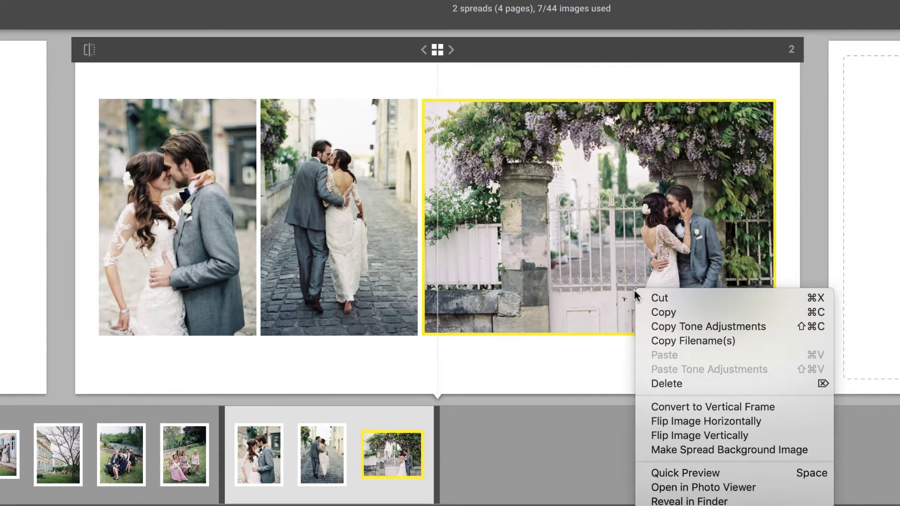
left_click(718, 450)
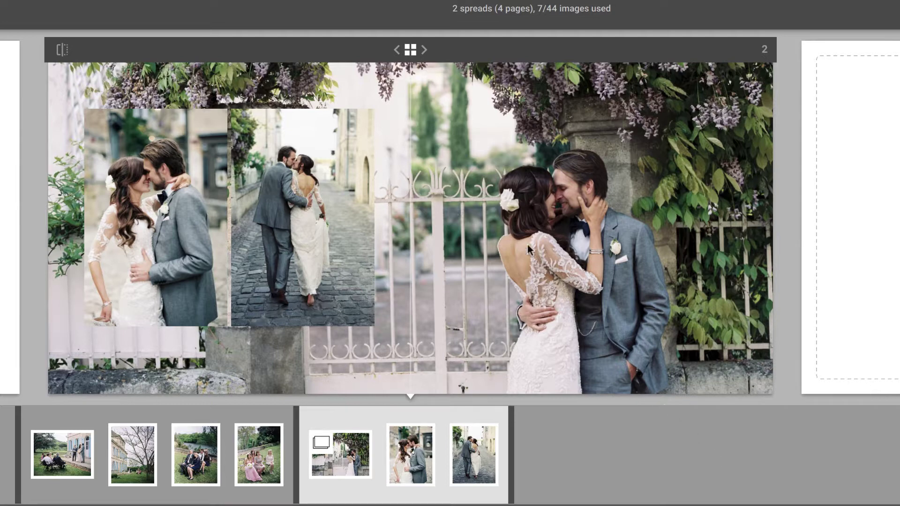
Step: Cycle spread 2's layouts until the two small photos stack along the left edge
left_click(425, 50)
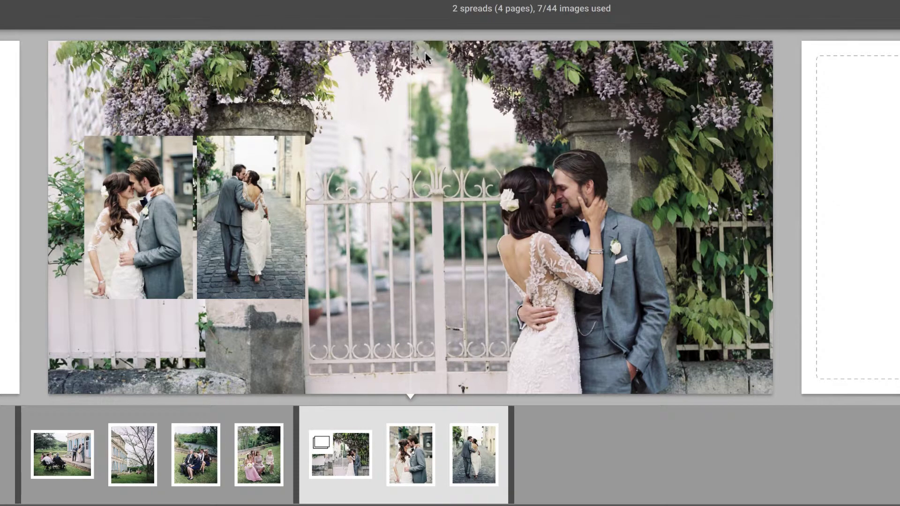
left_click(426, 52)
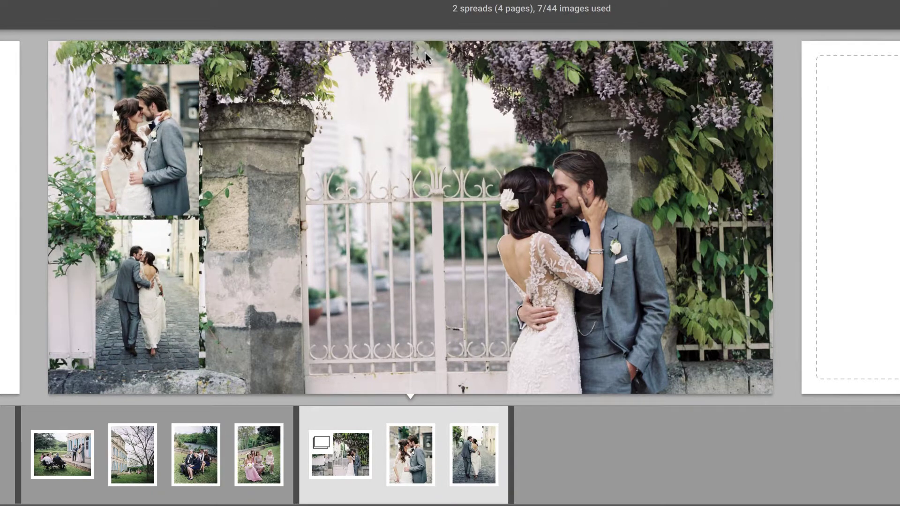
Step: Fade the wisteria background to about 69% opacity, then remove it from spread 2
left_click(430, 122)
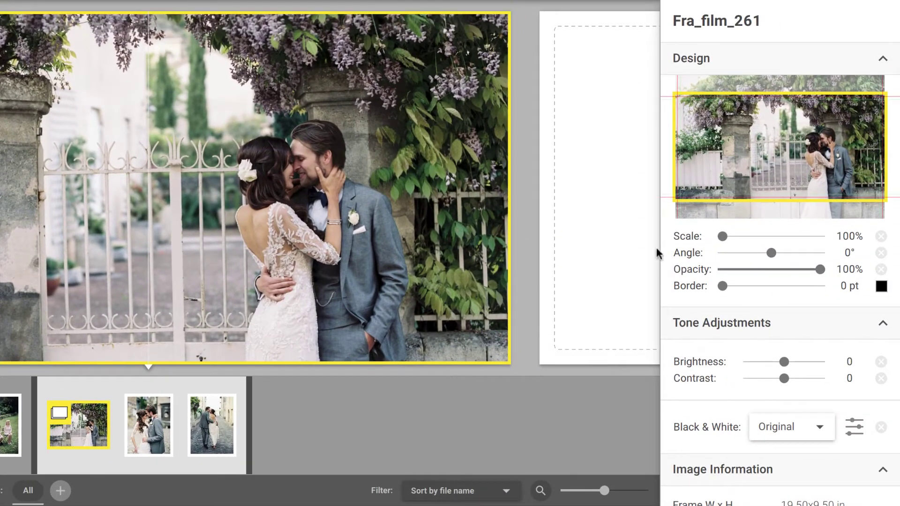
left_click_drag(819, 269, 788, 270)
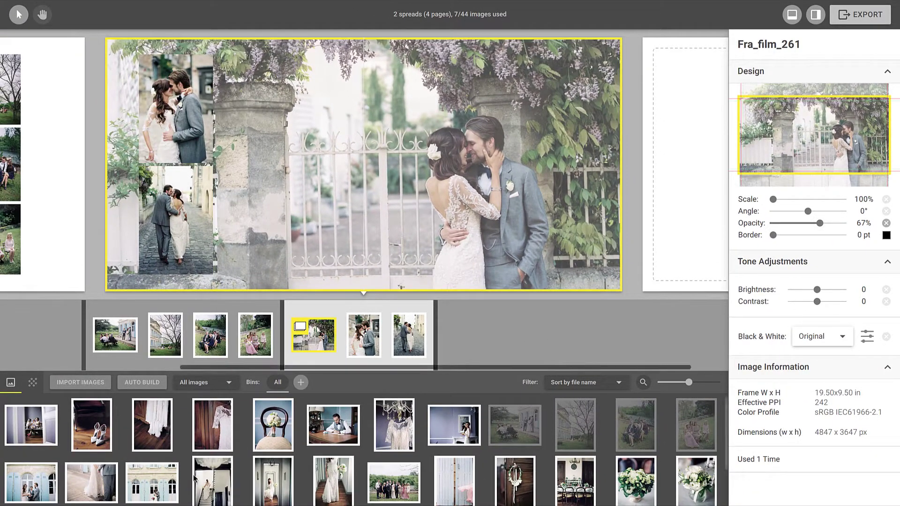
left_click_drag(152, 483, 354, 268)
key("ctrl+z")
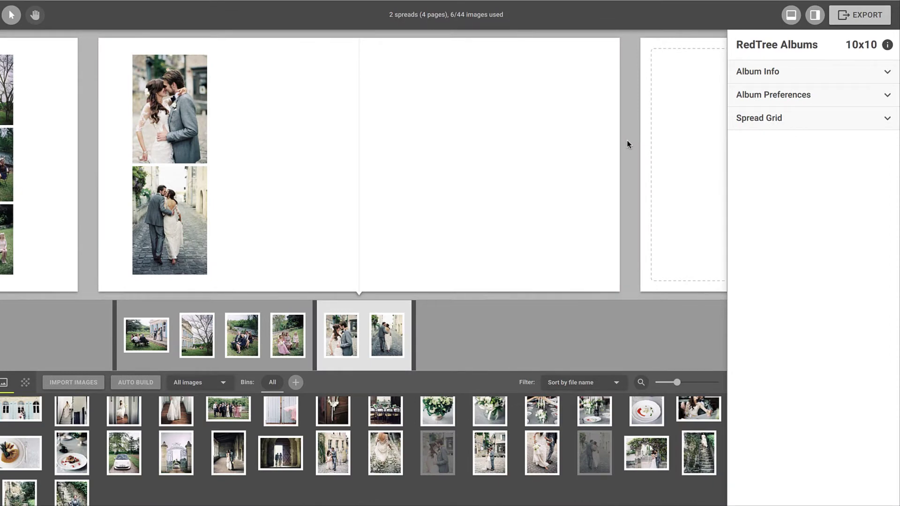
Step: In the spread editor, place the wisteria photo and stretch it across the whole 19.5 × 9.5 in spread
double_click(578, 155)
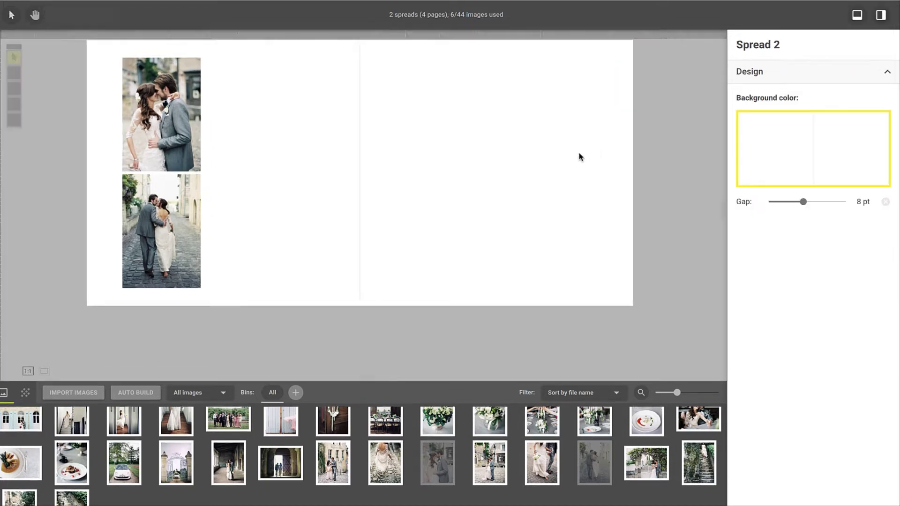
left_click_drag(647, 463, 600, 321)
left_click(603, 319)
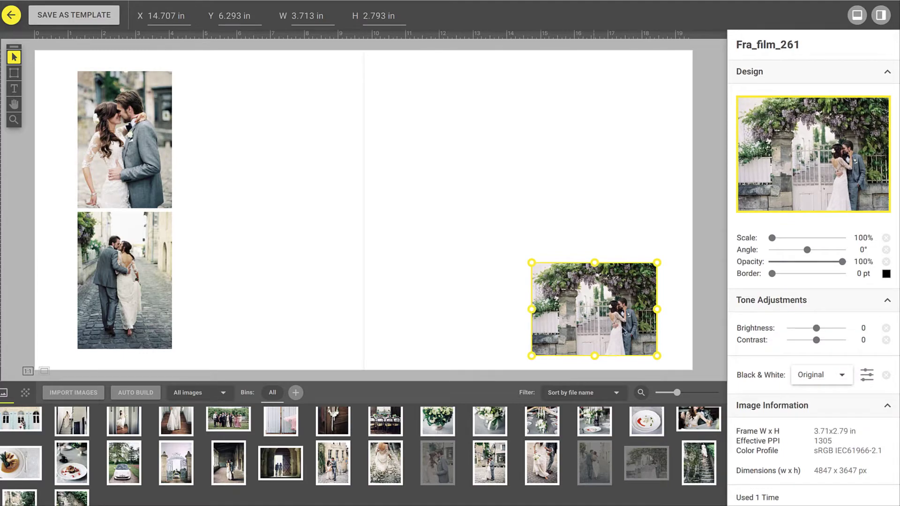
left_click_drag(657, 356, 693, 370)
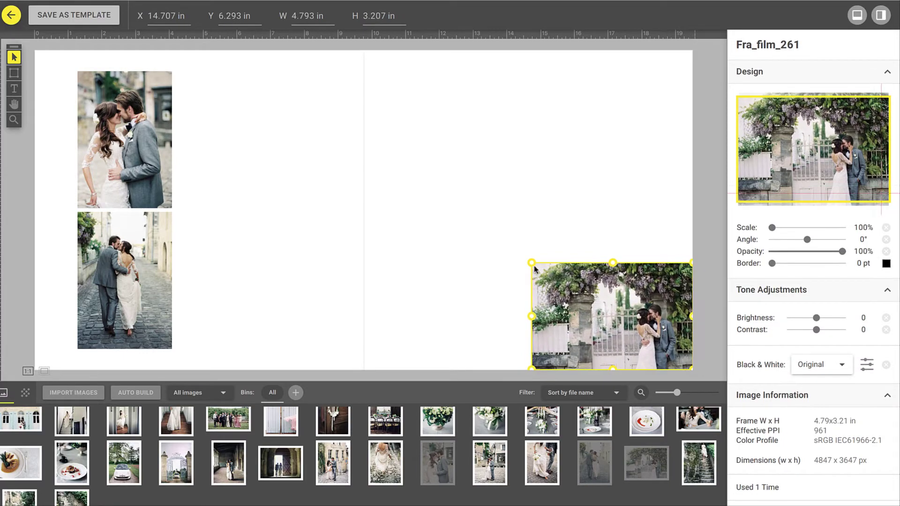
left_click_drag(532, 263, 32, 53)
Step: Send the full-spread wisteria photo behind the stacked photos and fade it to 69% opacity
right_click(137, 85)
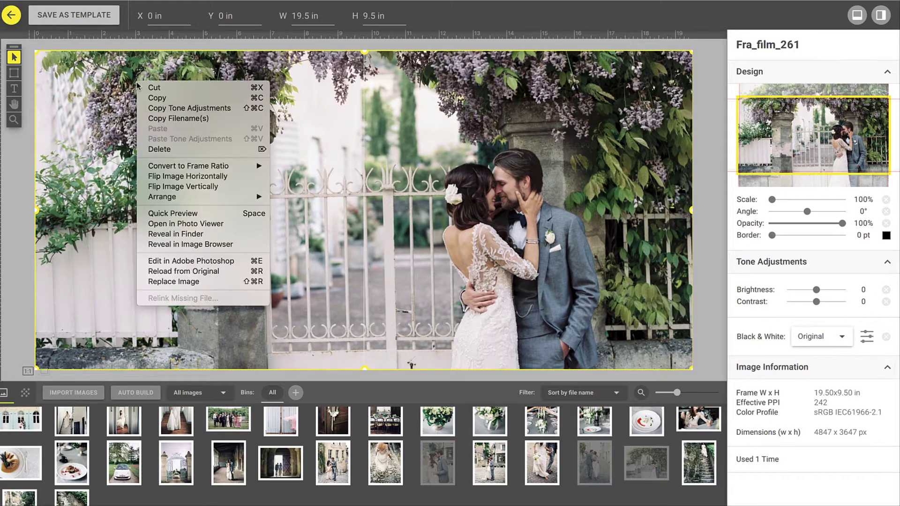
mouse_move(155, 199)
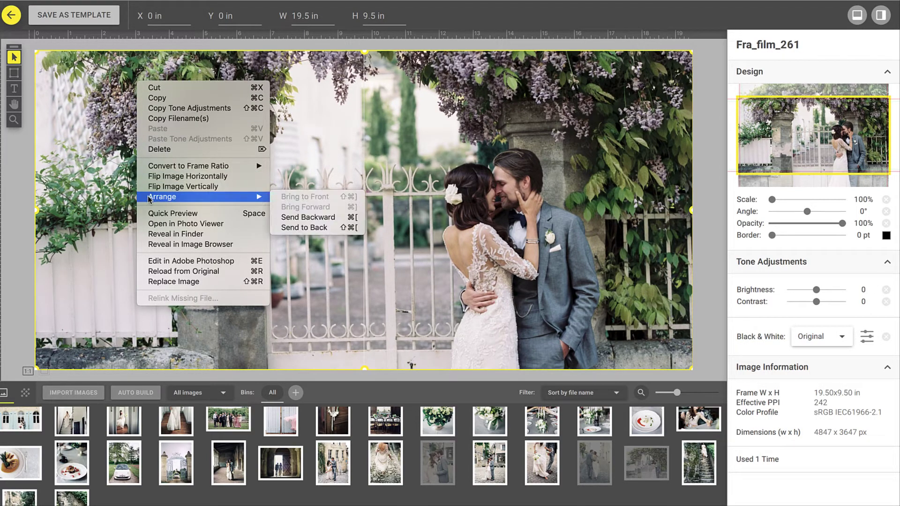
left_click(281, 229)
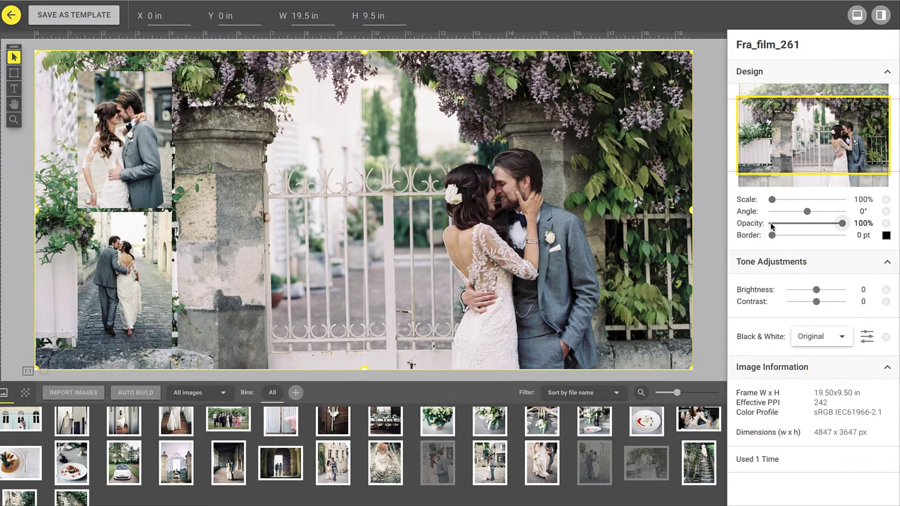
left_click_drag(842, 224, 821, 228)
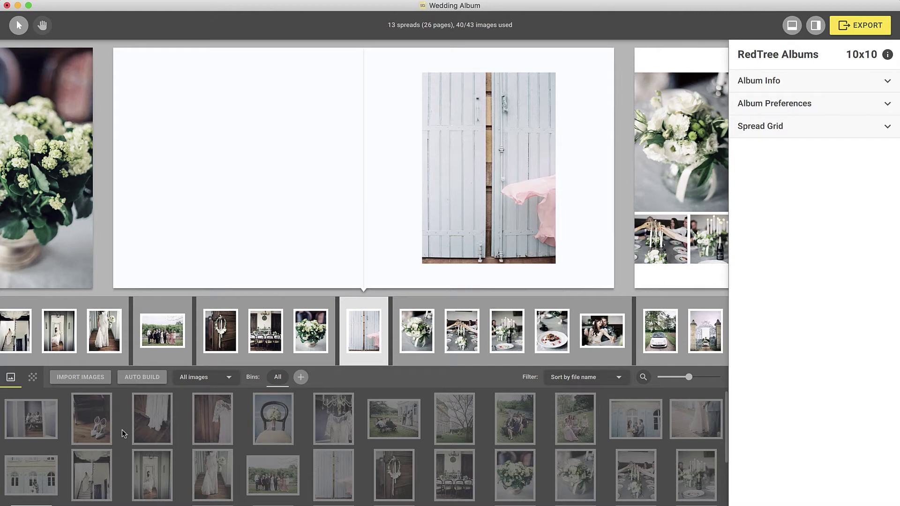
Step: Apply the black-and-white diagonal stripes pattern as spread 8's background
left_click(32, 378)
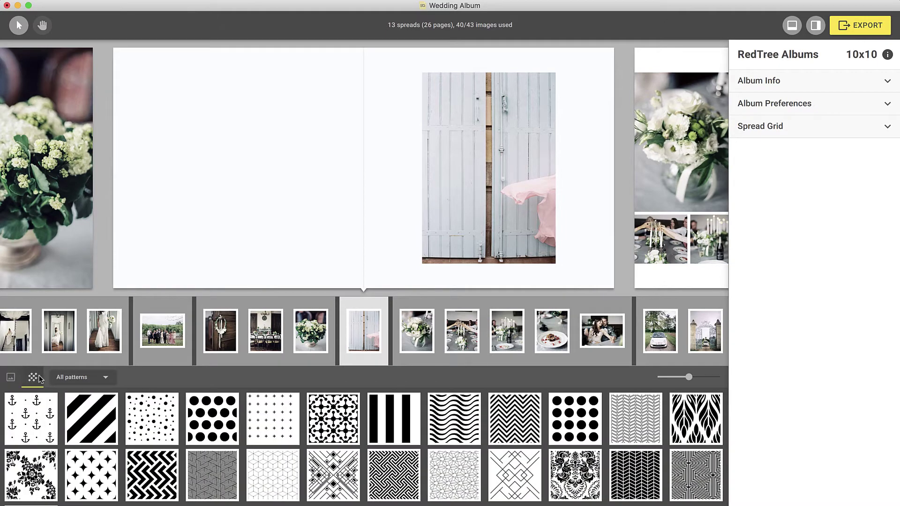
left_click_drag(92, 424, 190, 223)
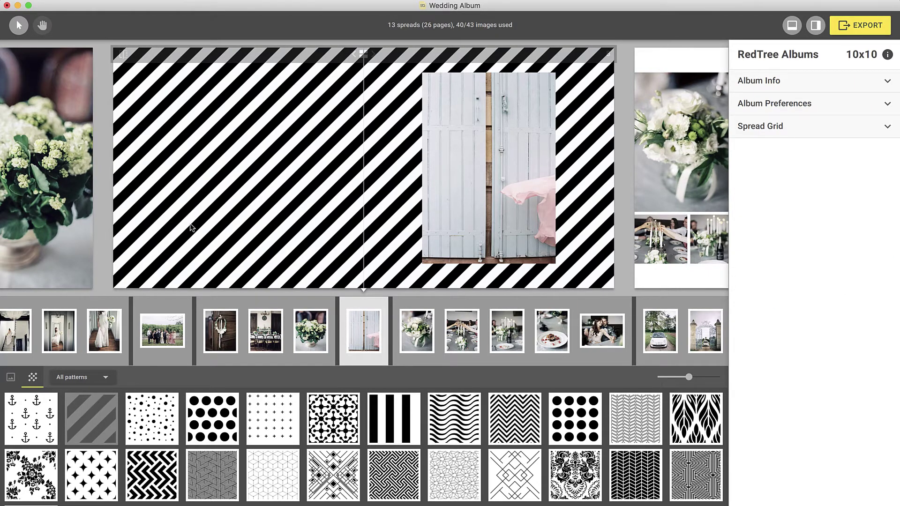
Step: Recolour the stripes with the photo's pink fabric colour, enlarge to 115.1%, and reset angle to 0°
left_click(273, 190)
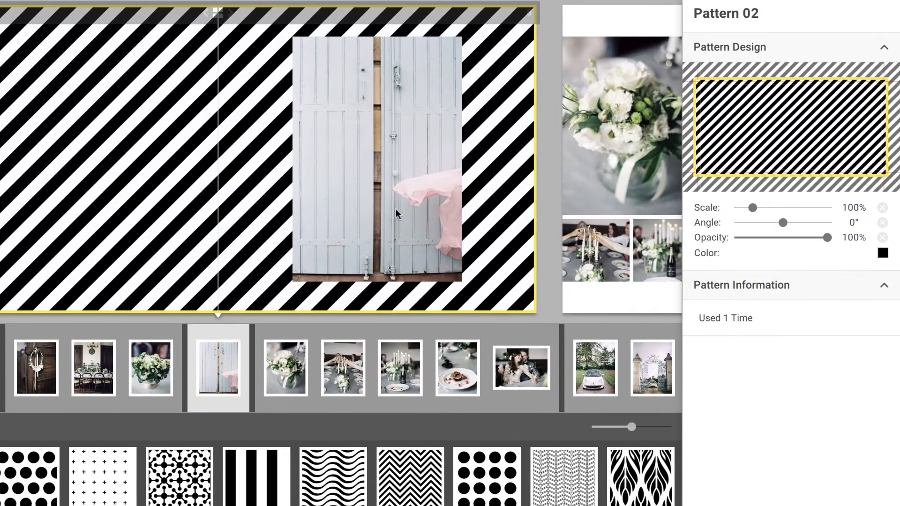
left_click(882, 253)
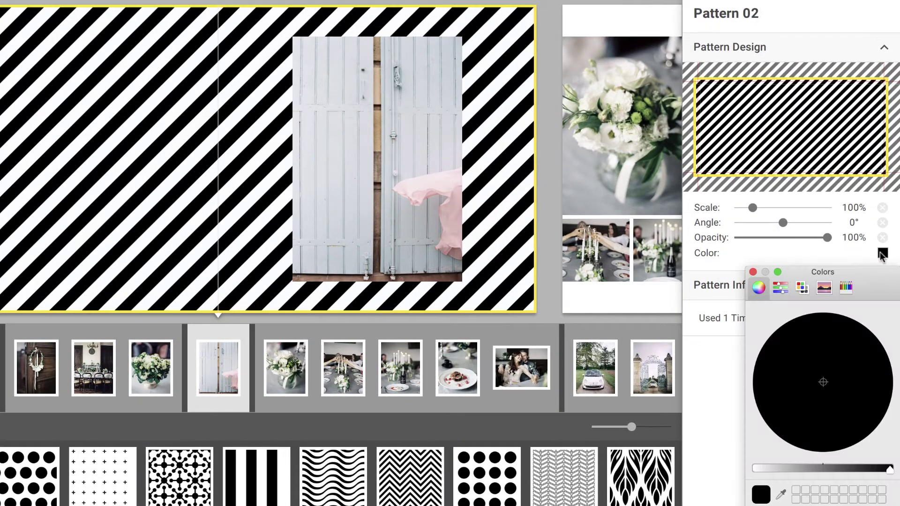
left_click(781, 493)
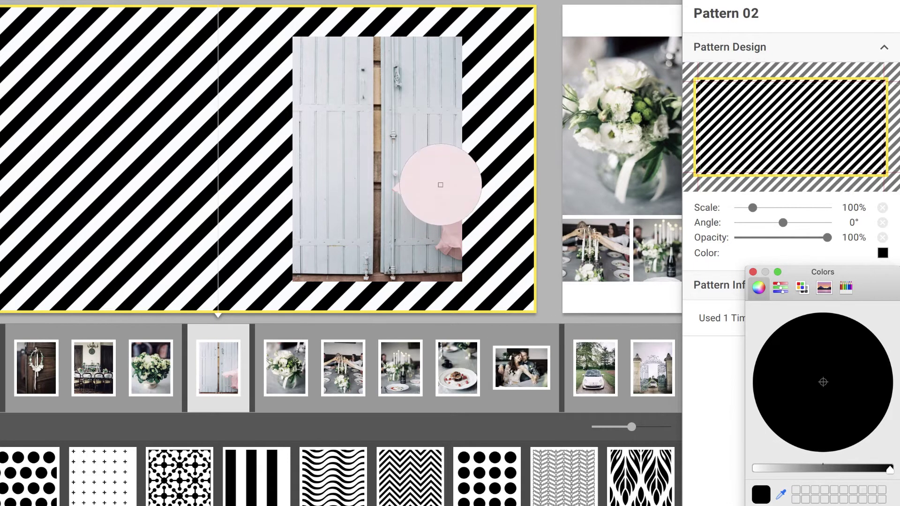
left_click(441, 181)
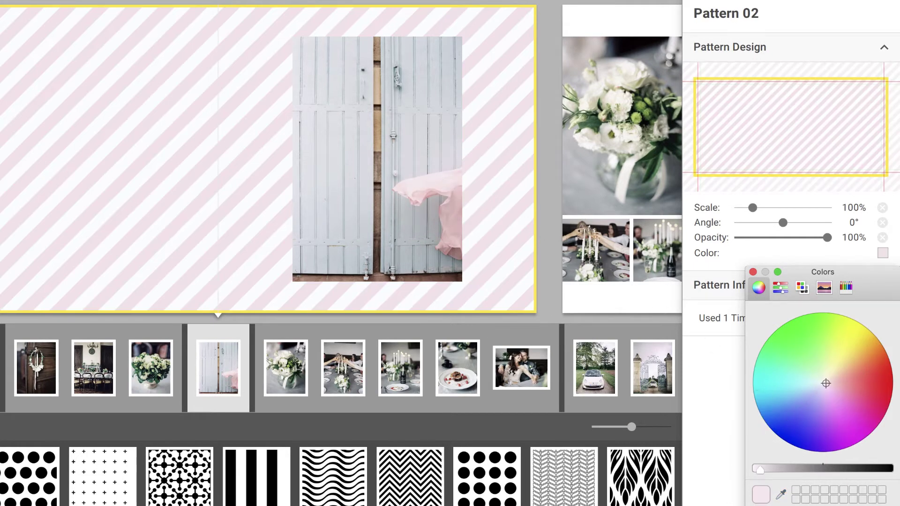
key("super+w")
left_click_drag(753, 208, 802, 238)
left_click(882, 222)
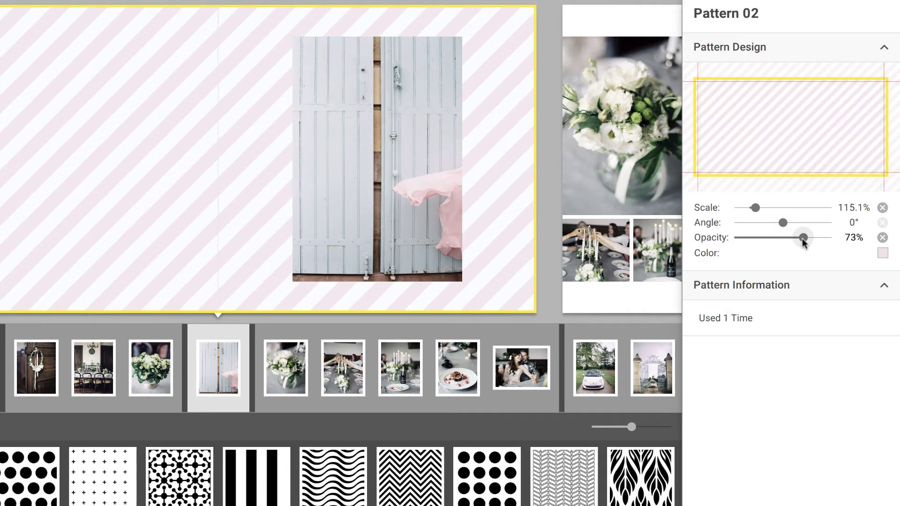
Step: Change spread 8's underlying background colour from light grey to pure white
mouse_move(535, 60)
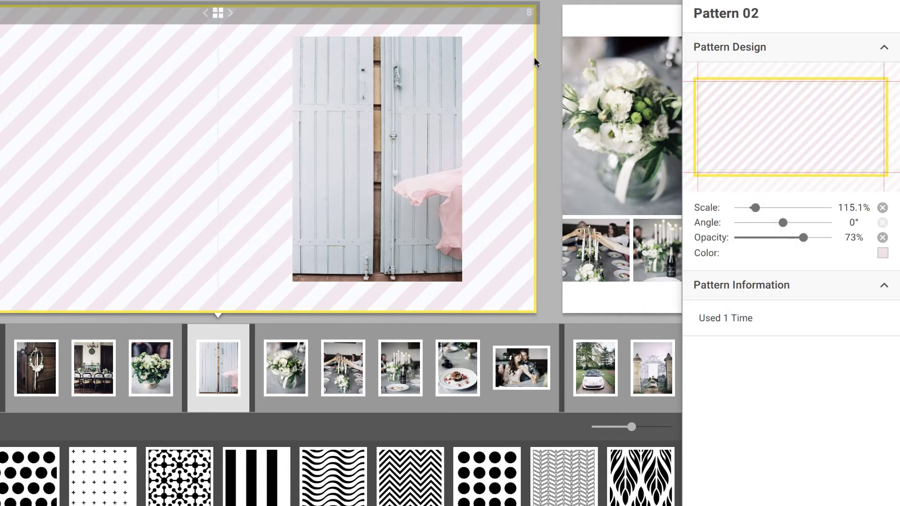
left_click(502, 26)
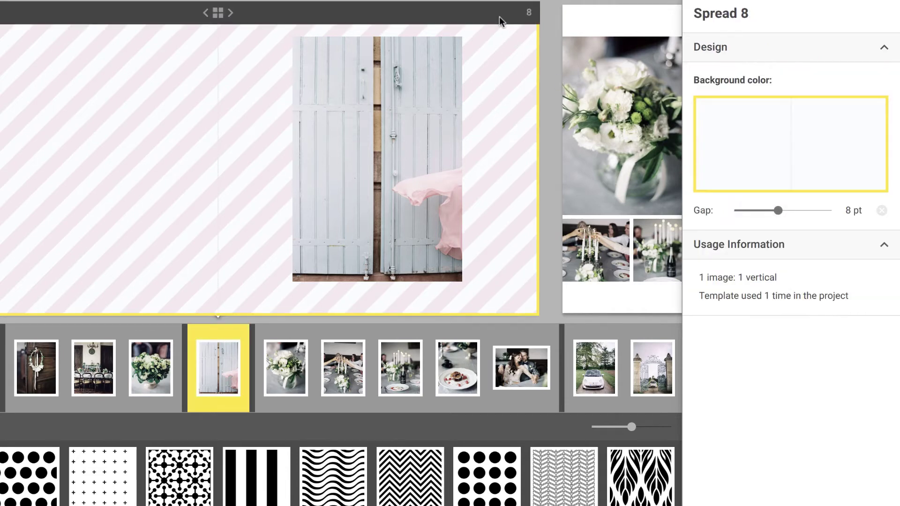
left_click(792, 147)
left_click(738, 357)
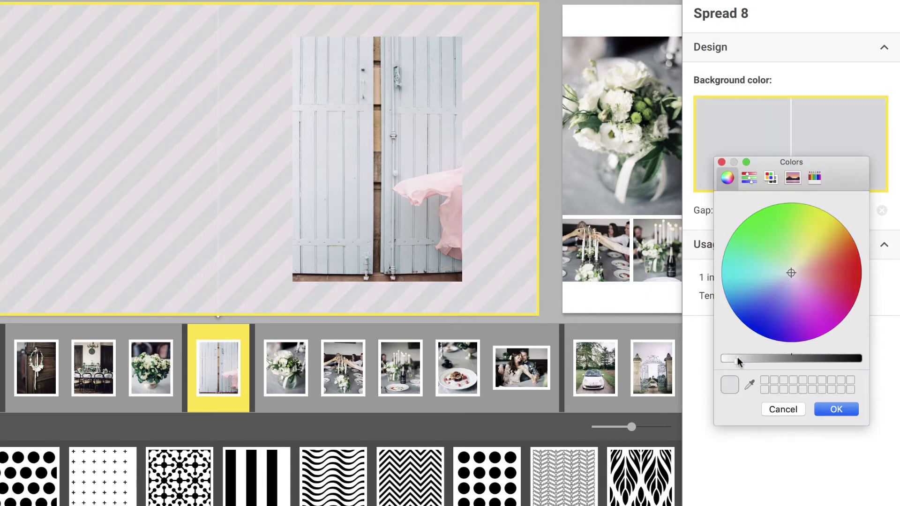
left_click_drag(738, 358, 715, 356)
left_click(834, 409)
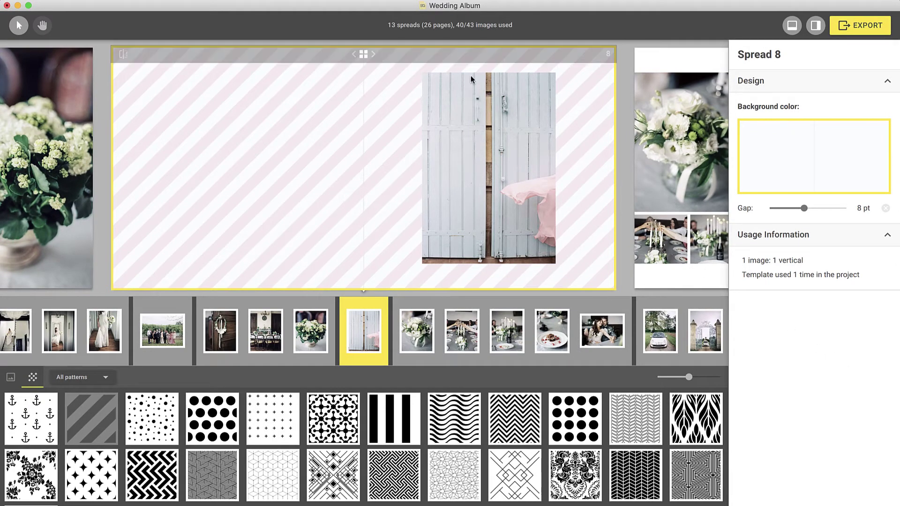
Step: Shrink the pink stripes into a 5.85 × 4.487 in block in the top-right corner
double_click(442, 52)
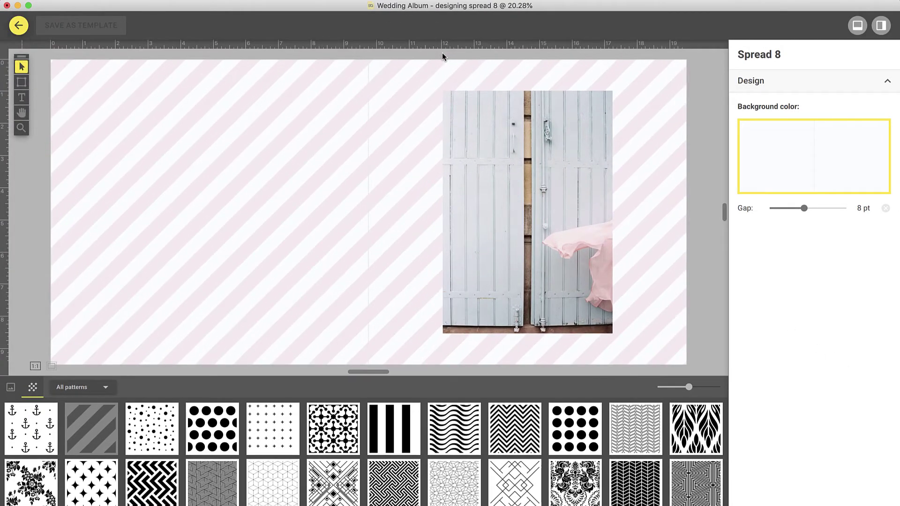
left_click(442, 74)
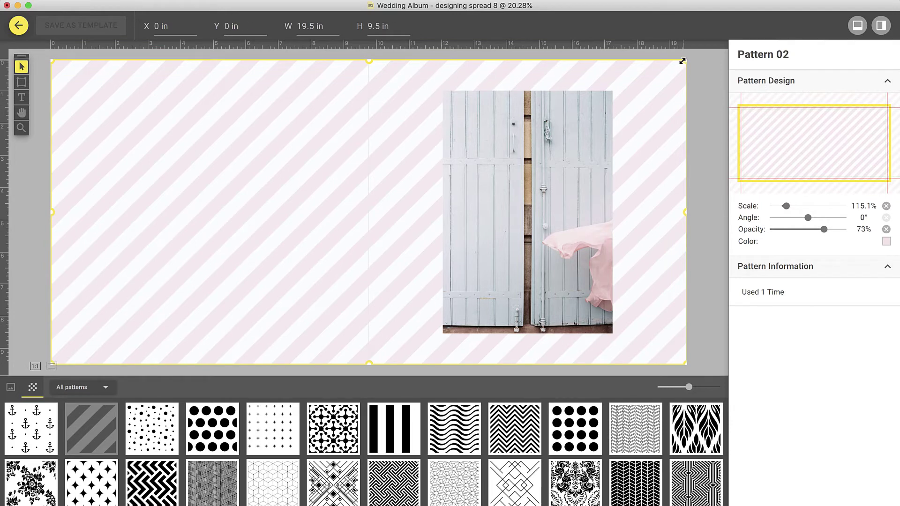
left_click_drag(678, 63, 242, 221)
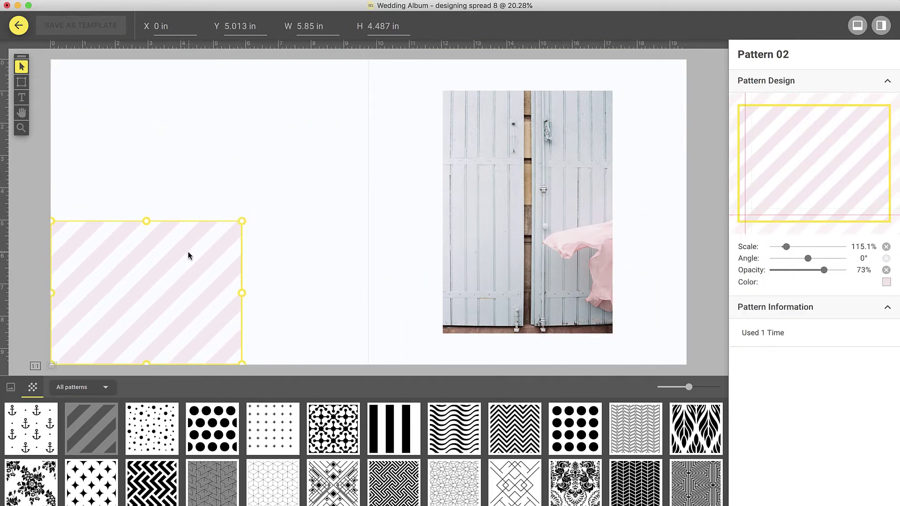
left_click_drag(188, 255, 648, 91)
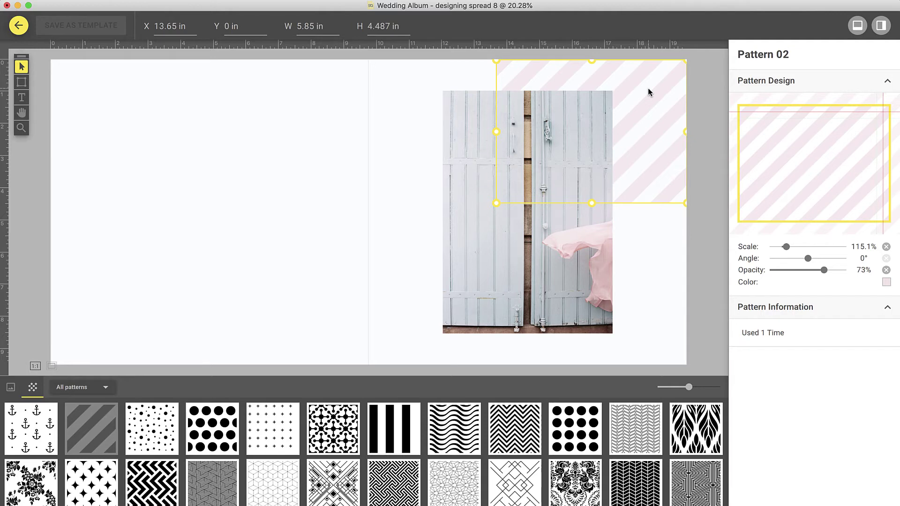
Step: Bring the stripe block in front of the door photo
right_click(647, 89)
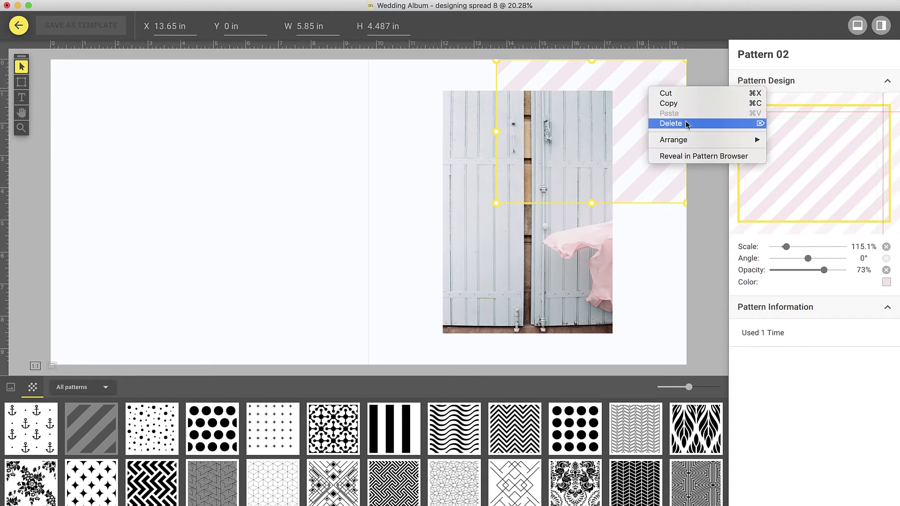
mouse_move(701, 140)
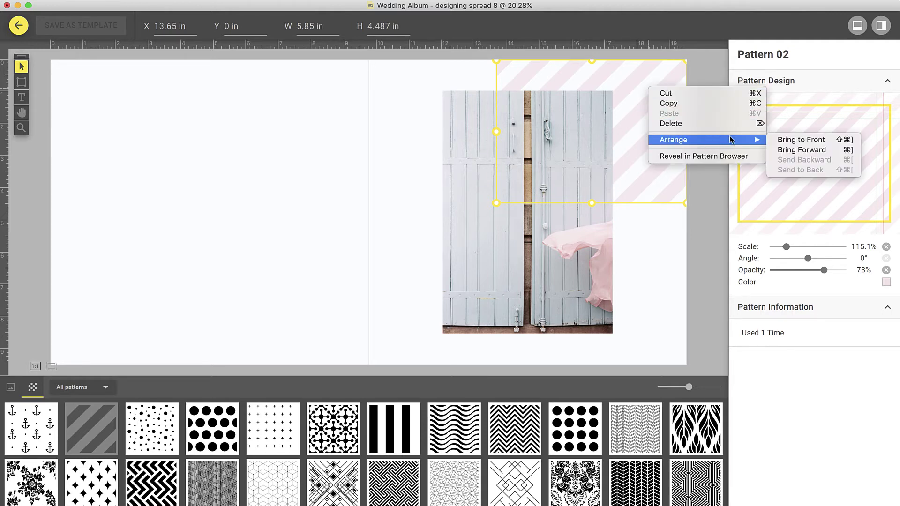
left_click(771, 140)
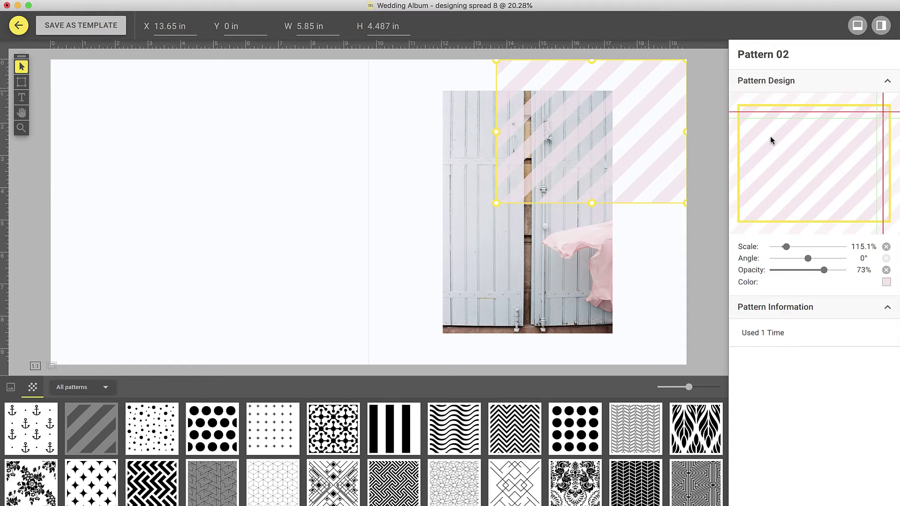
Step: Fill spread 8 with chevron Pattern 11, recoloured light grey from the door photo, at 66% opacity
left_click(639, 421)
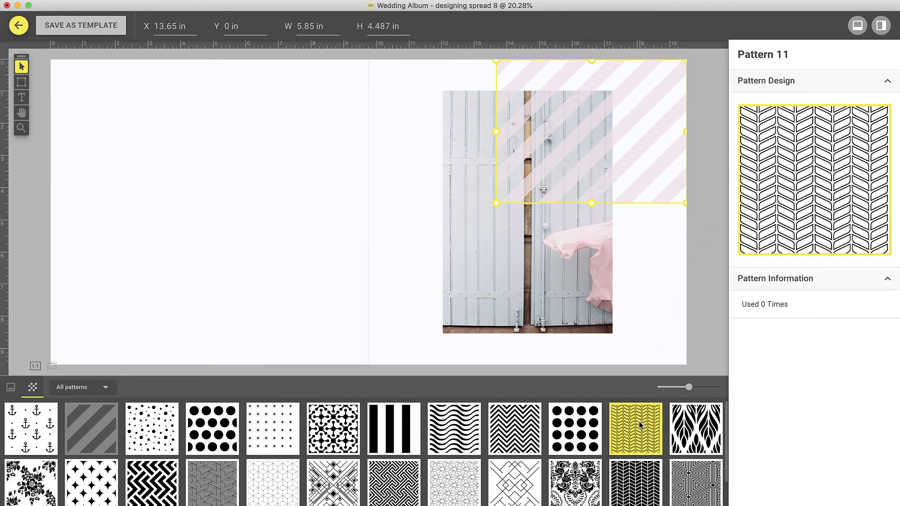
left_click_drag(639, 421, 639, 331)
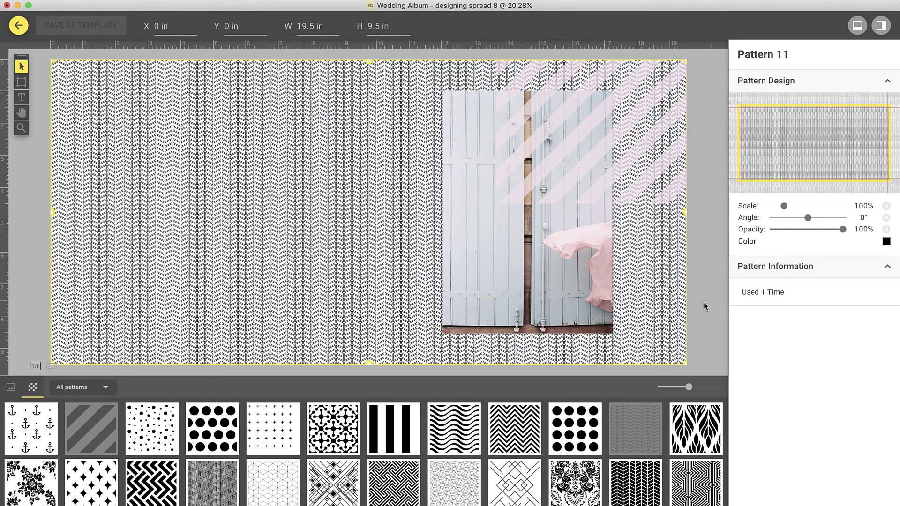
left_click(886, 241)
left_click(806, 431)
left_click(573, 279)
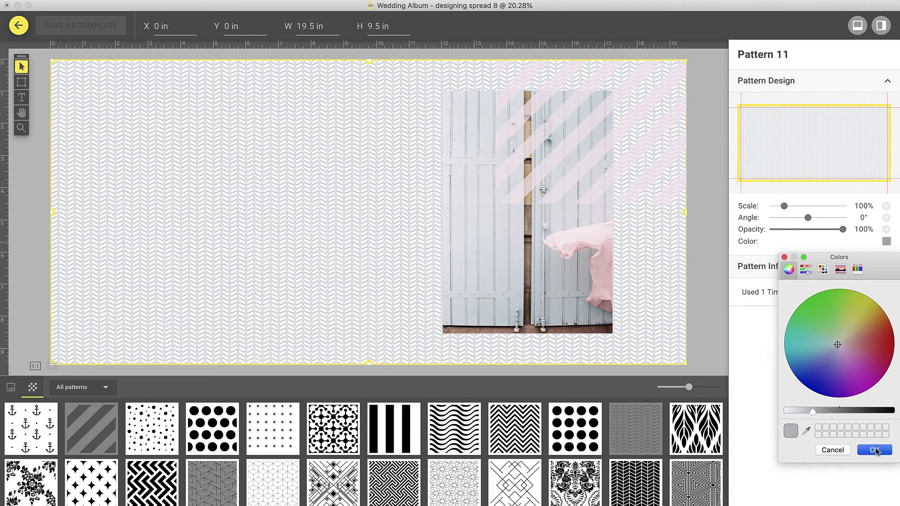
left_click(875, 449)
left_click_drag(842, 229, 820, 230)
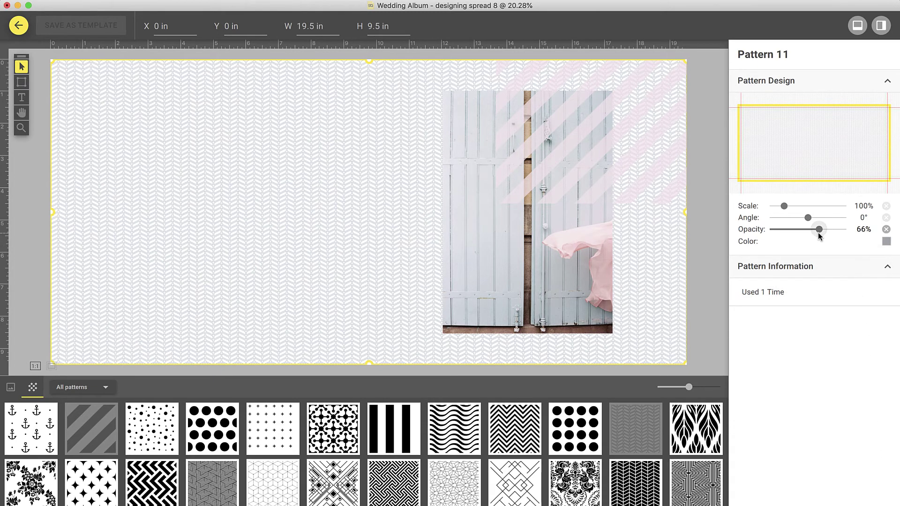
left_click(662, 136)
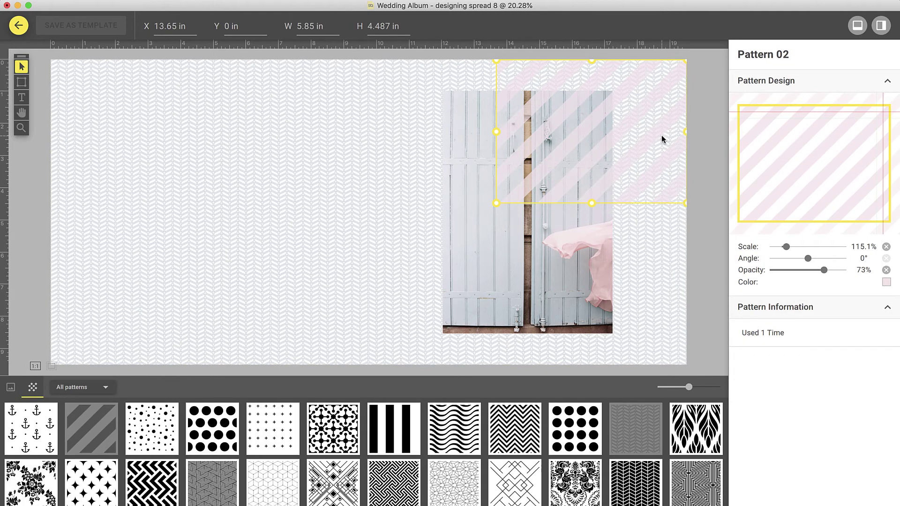
Step: Delete spread 8's pink stripe block and apply its grey chevron background to all spreads
key("Delete")
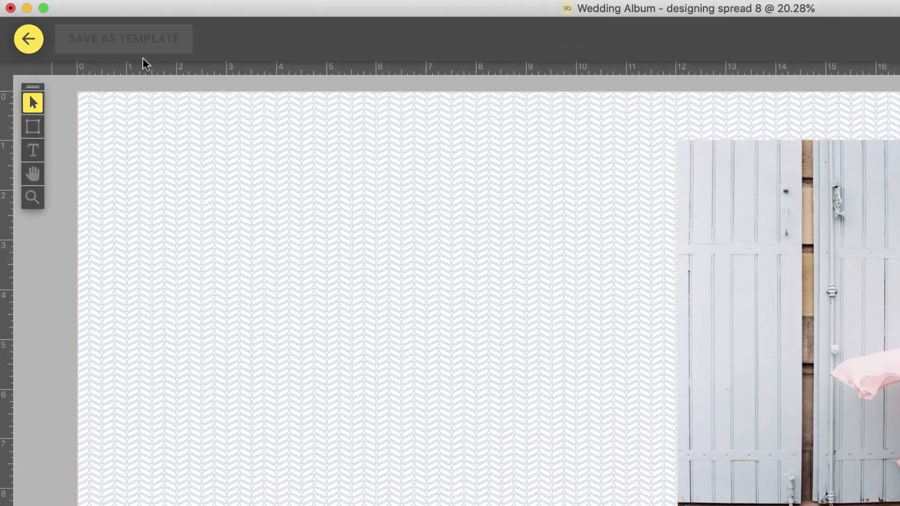
left_click(31, 40)
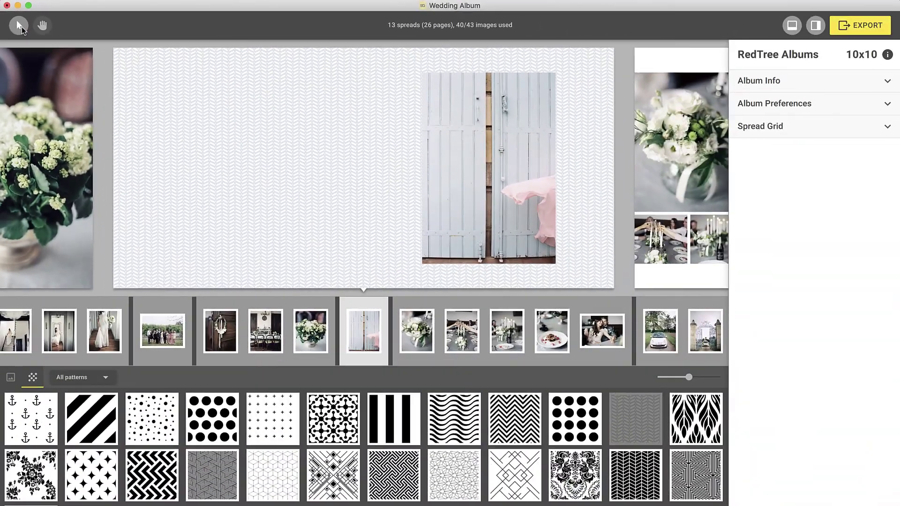
left_click(196, 143)
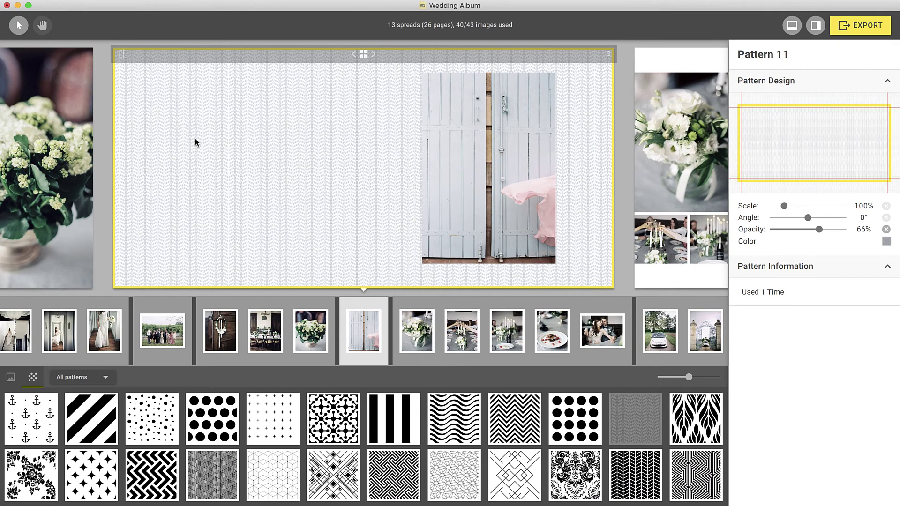
right_click(195, 143)
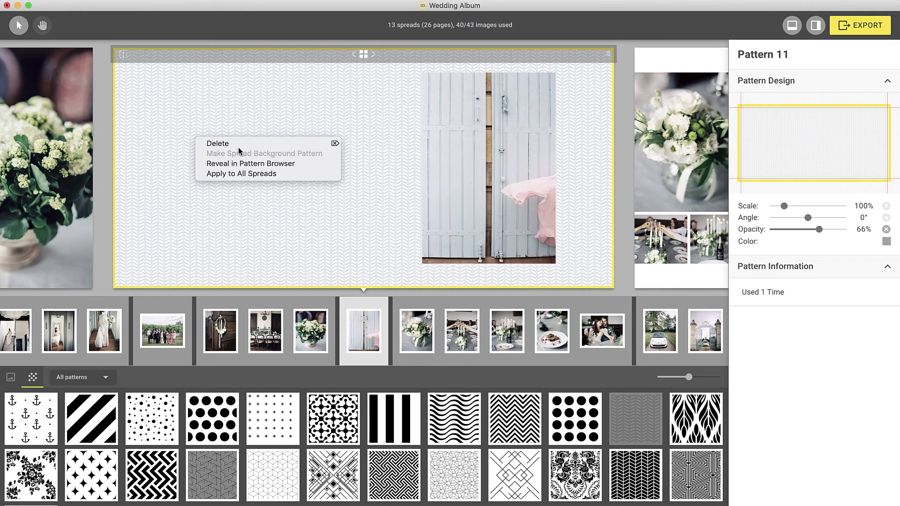
left_click(277, 174)
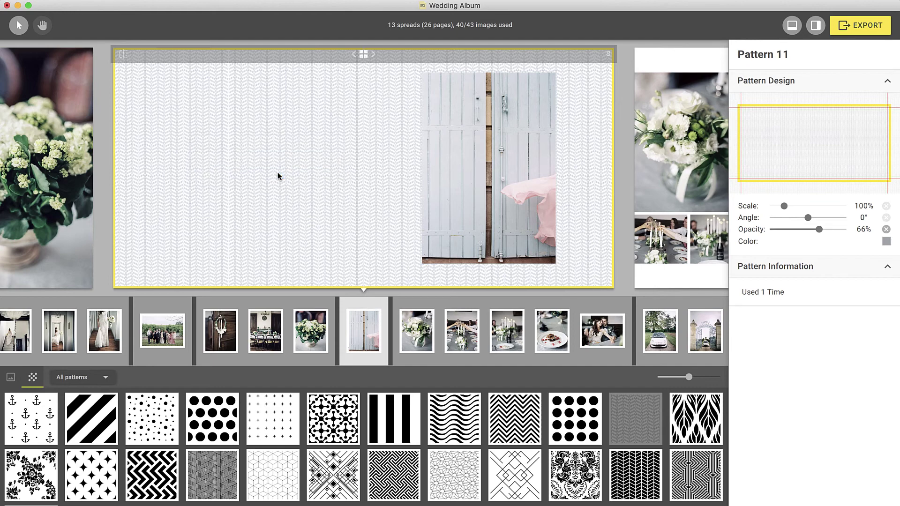